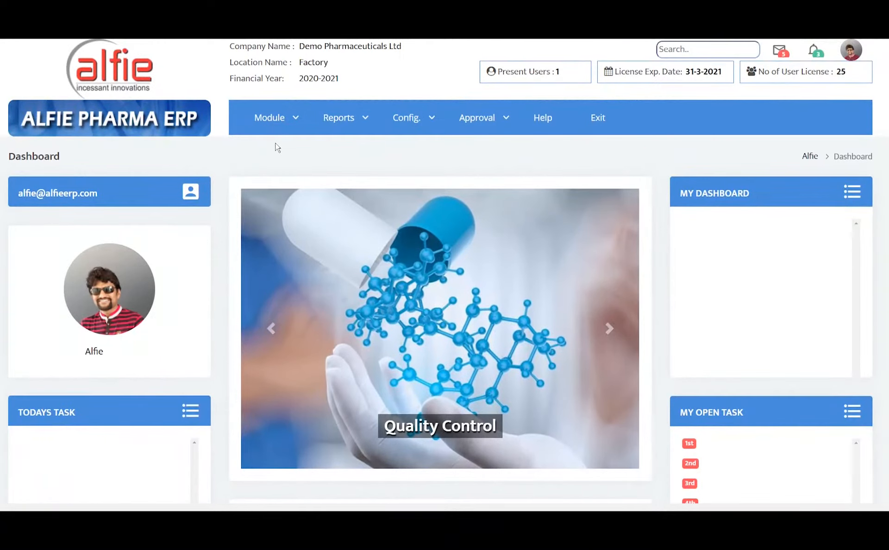
Step: Open the Purchase Request form under Production planning and set Request For to Production Consumables
click(278, 119)
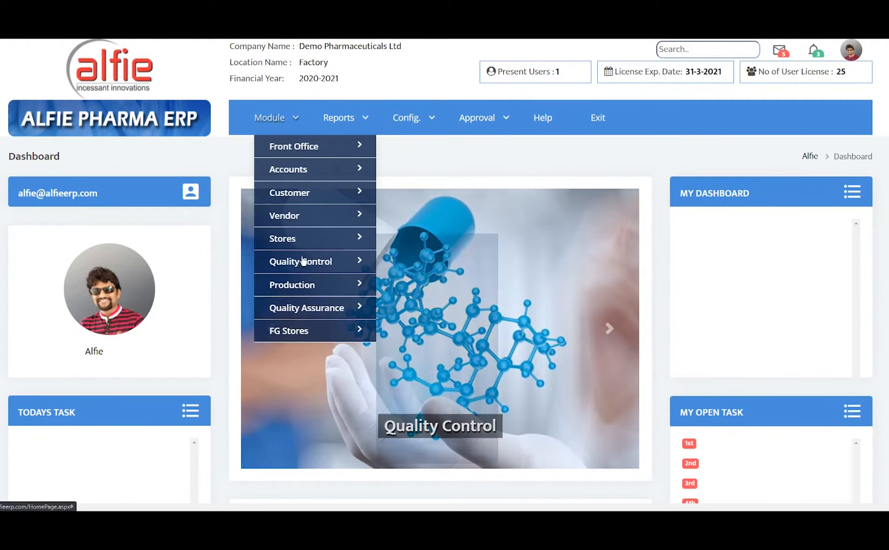
mouse_move(315, 293)
mouse_move(417, 285)
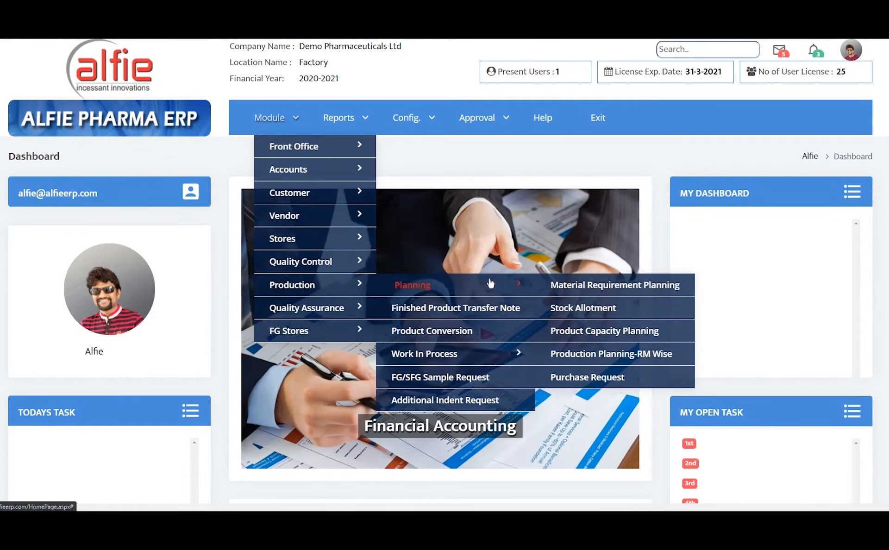
click(596, 380)
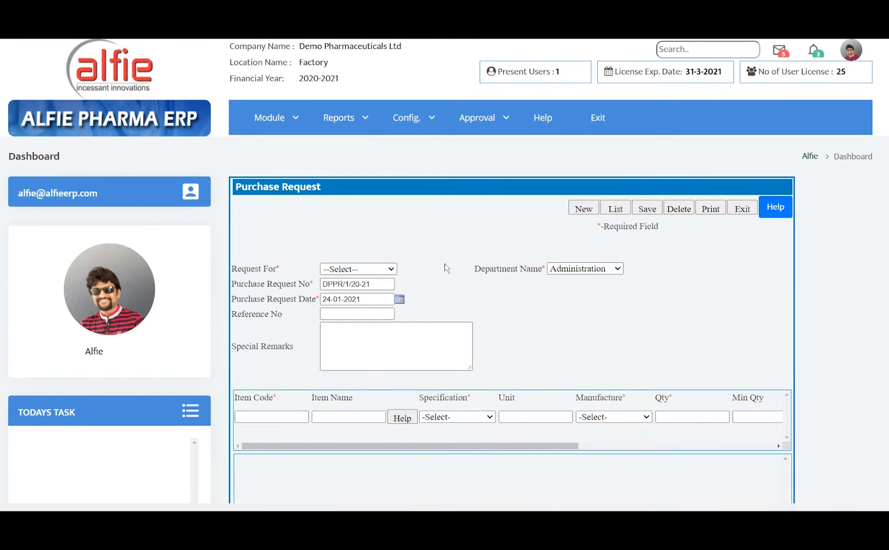
click(391, 270)
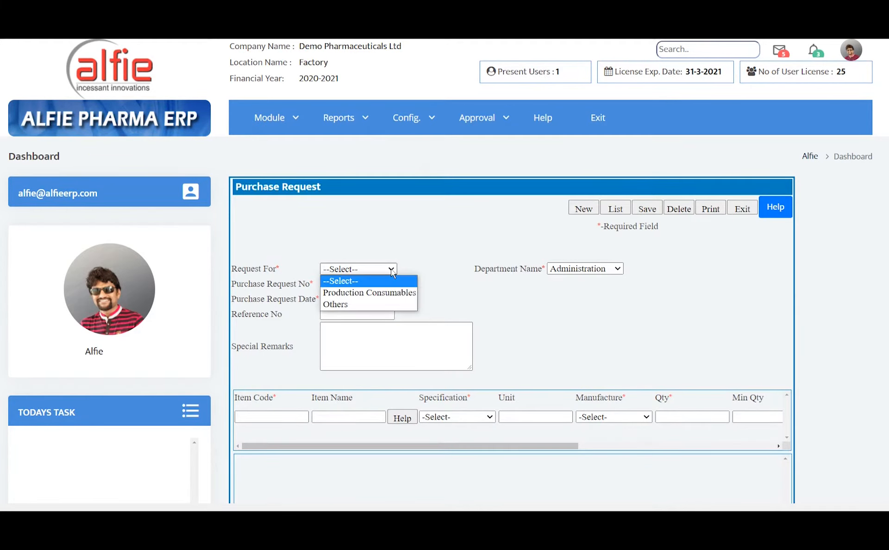
click(404, 293)
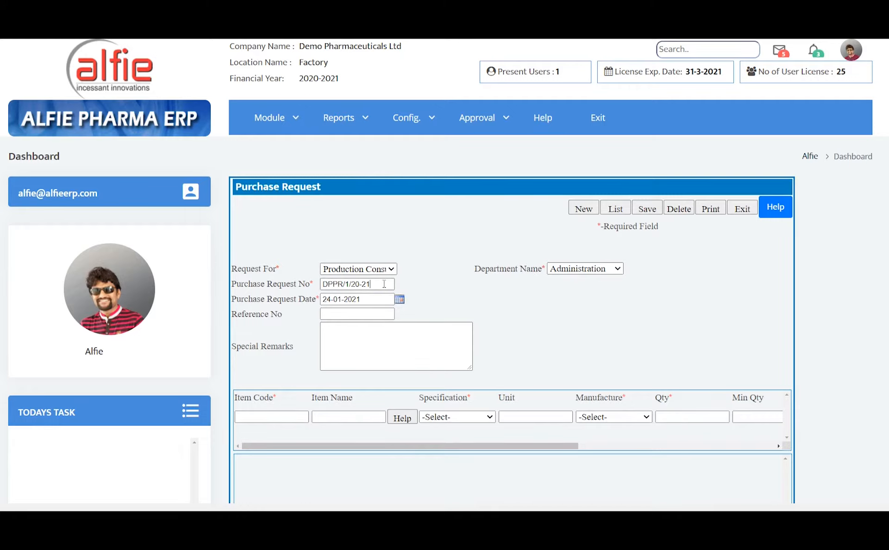
click(341, 315)
click(332, 341)
Step: Compare the RM/EX/PM, Planning and Individual Plan item lists, and load Magnesium Chloride (AM001) from the Planning list into the request
click(398, 418)
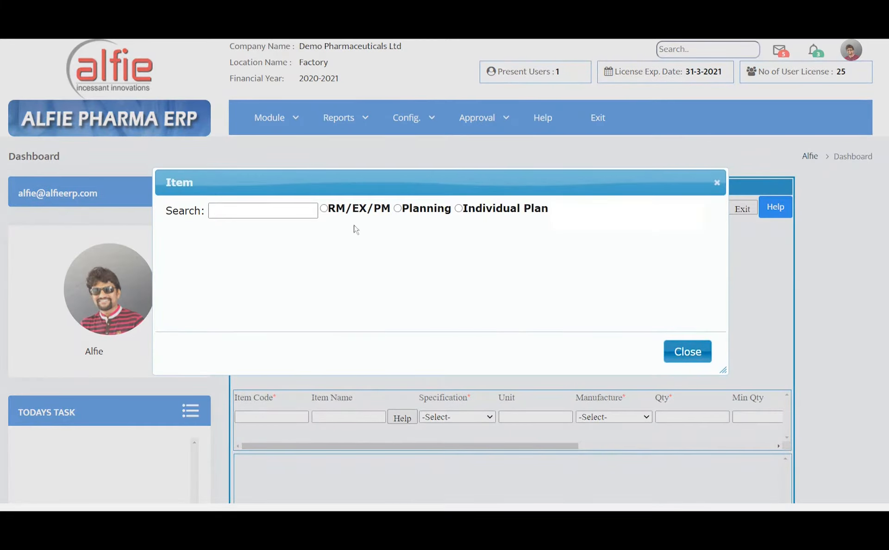
click(324, 209)
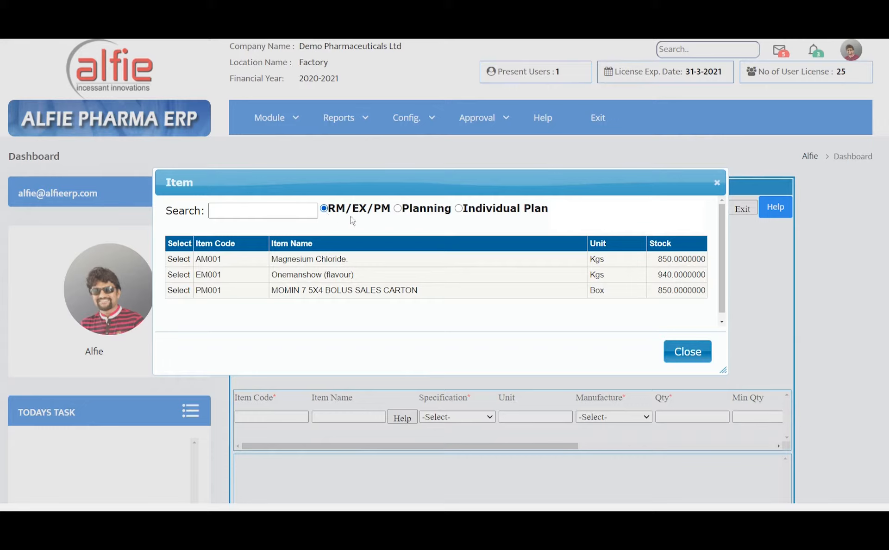
click(399, 211)
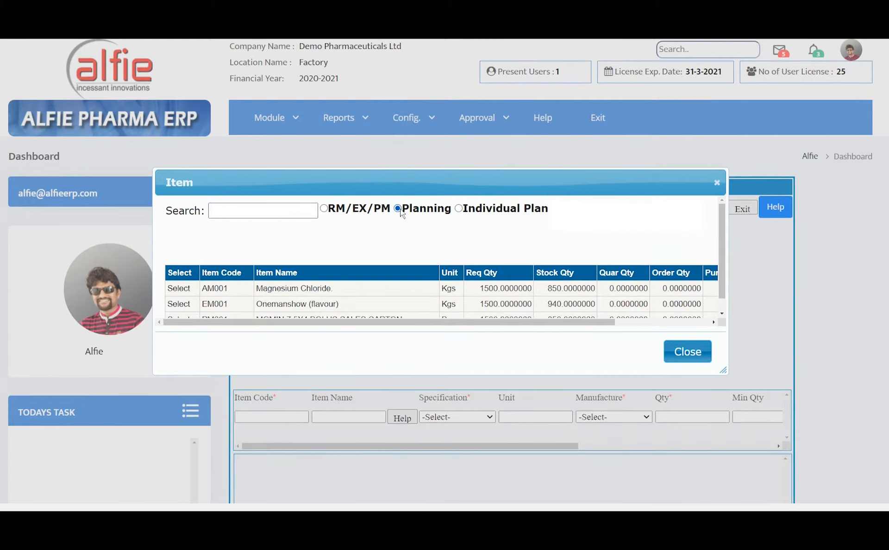
click(459, 209)
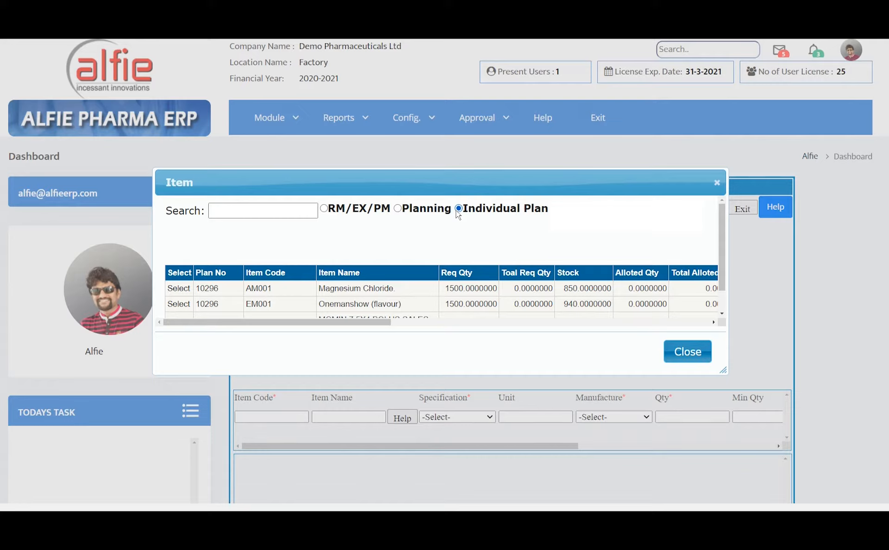
click(406, 215)
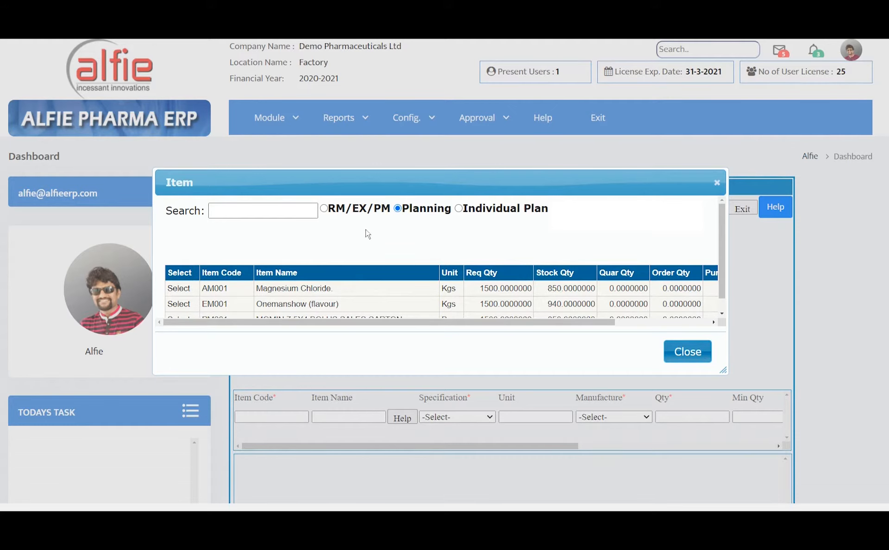
click(184, 292)
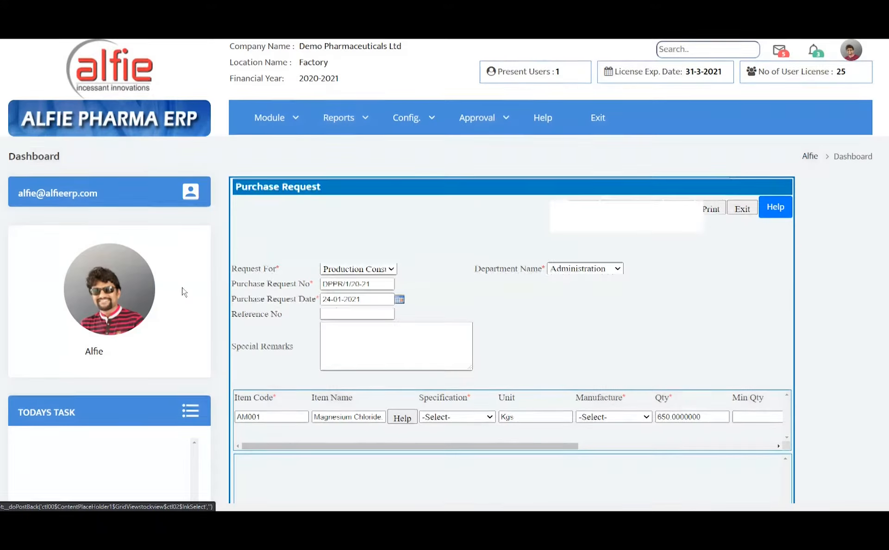
Step: Set the Magnesium Chloride line's specification to IHS and its manufacturer to PL PVT LTD
click(448, 417)
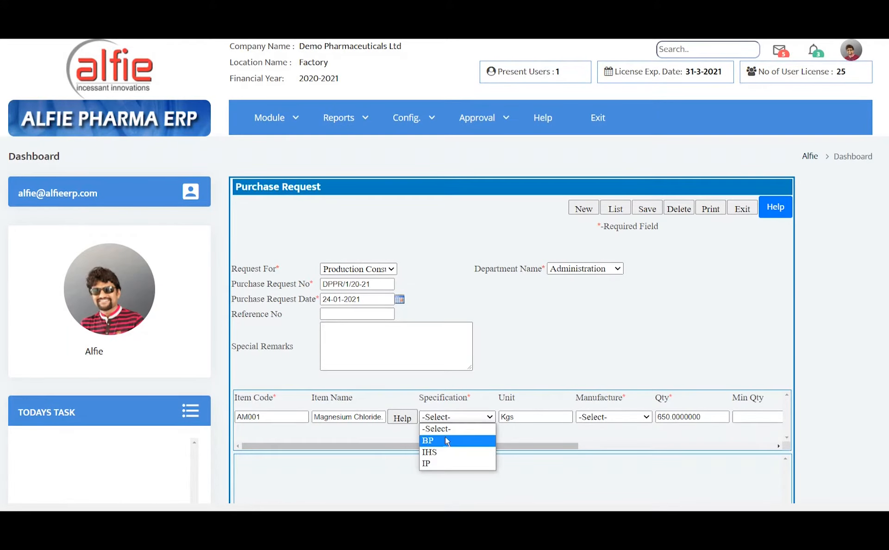
click(441, 452)
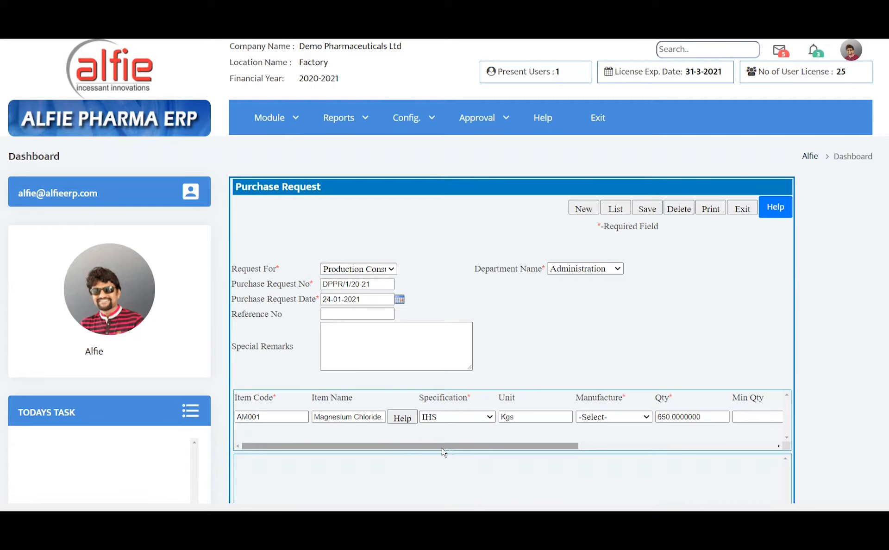
click(629, 417)
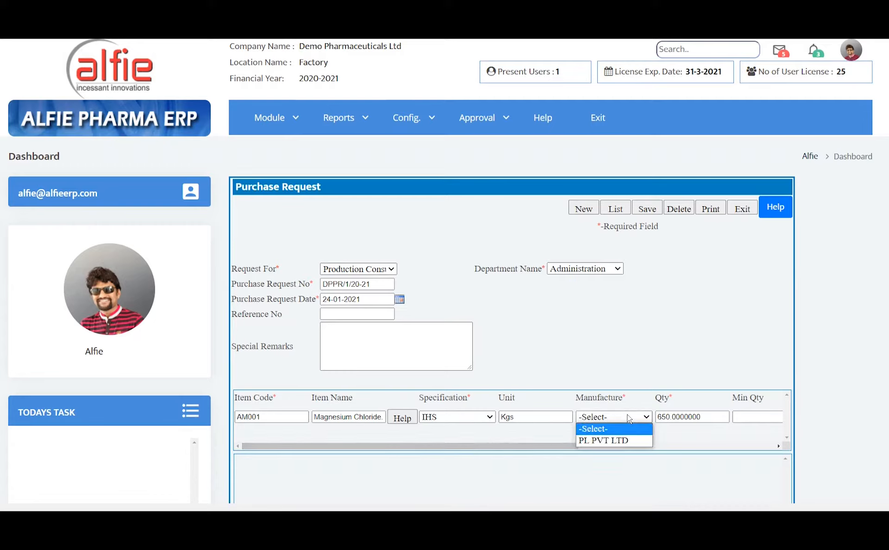
click(605, 440)
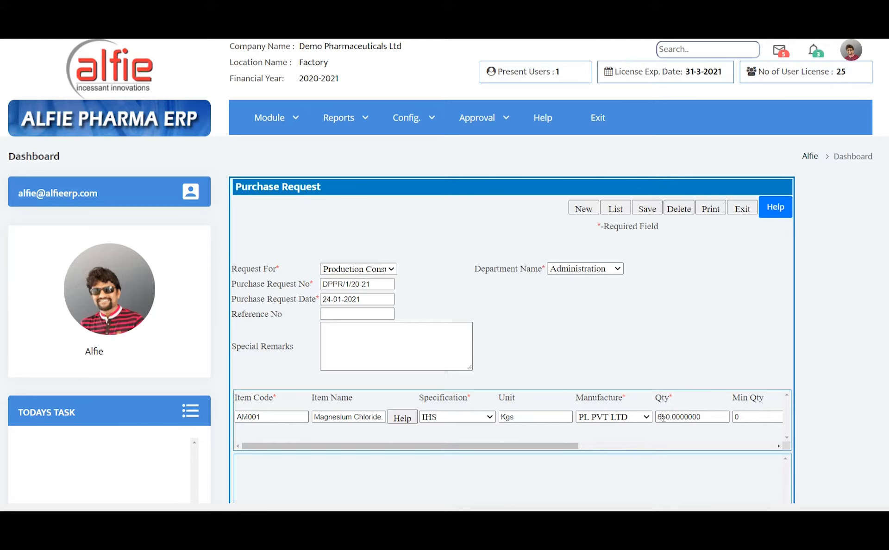
Step: Set the item's Required On or Before date to 31-01-2021 and add the line to the purchase request
drag(555, 449, 650, 448)
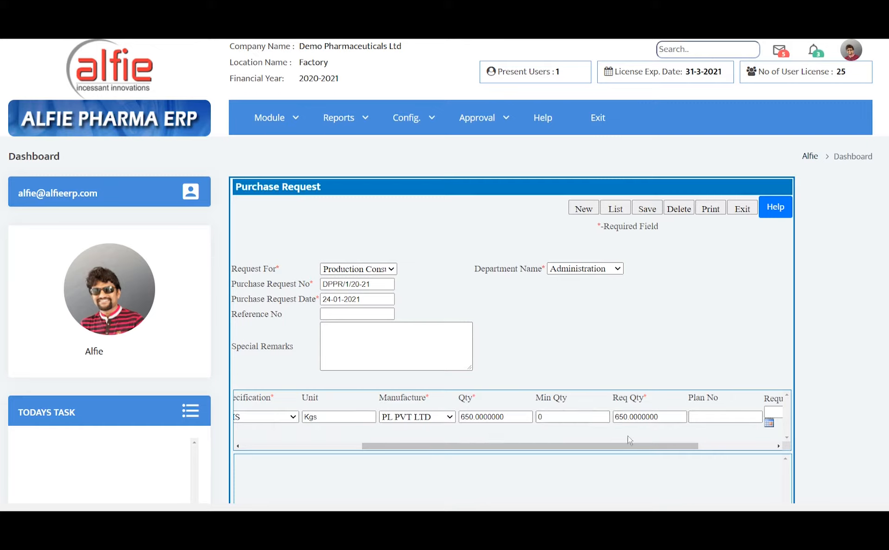
drag(624, 447, 726, 450)
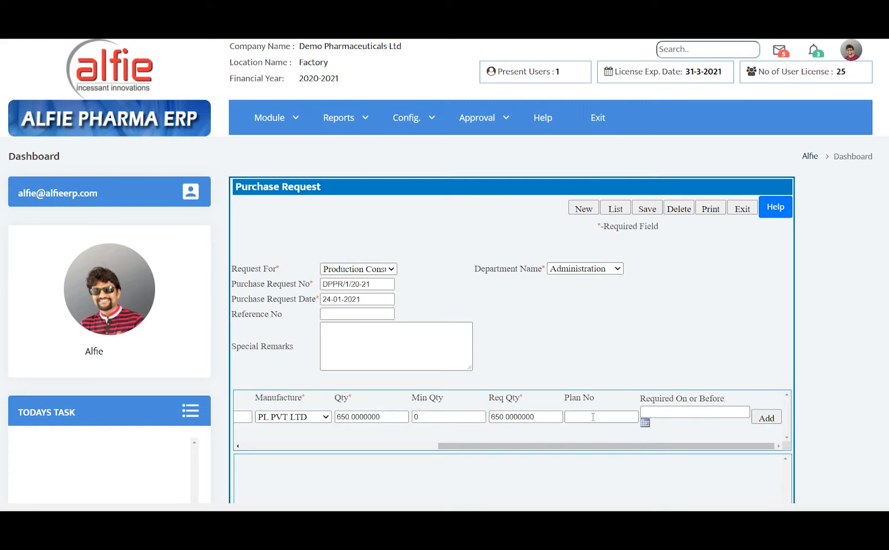
click(644, 424)
click(654, 394)
click(767, 418)
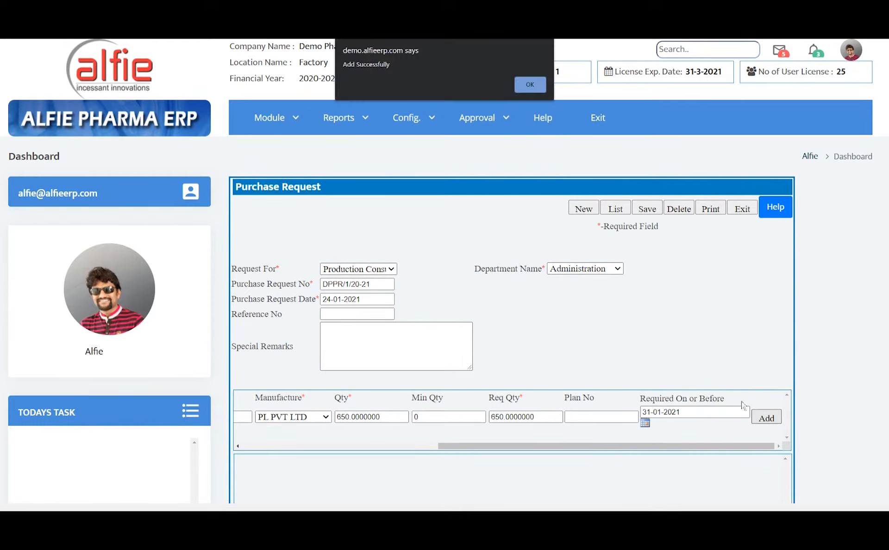
click(530, 84)
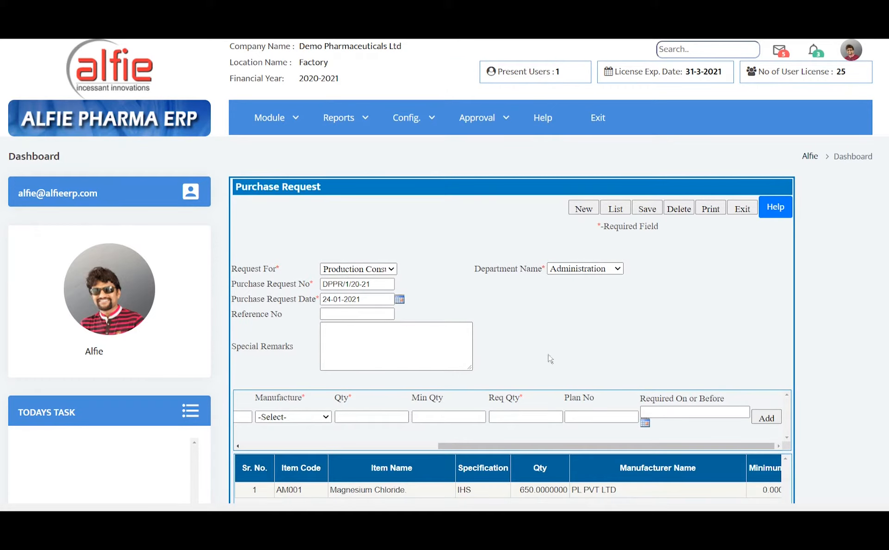
Step: Add the first listed approver to the purchase request and save the request
drag(516, 446, 299, 446)
scroll(299, 447, down, 6)
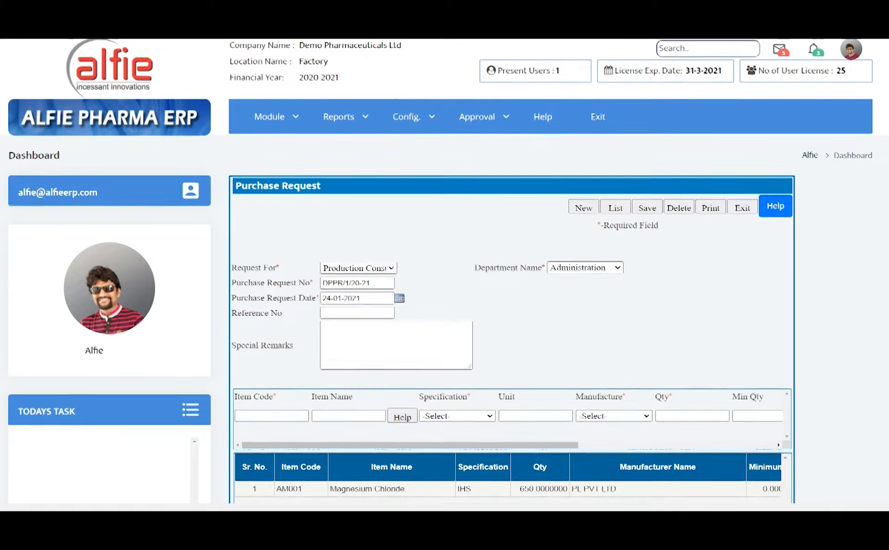
scroll(512, 277, down, 1)
scroll(512, 278, up, 1)
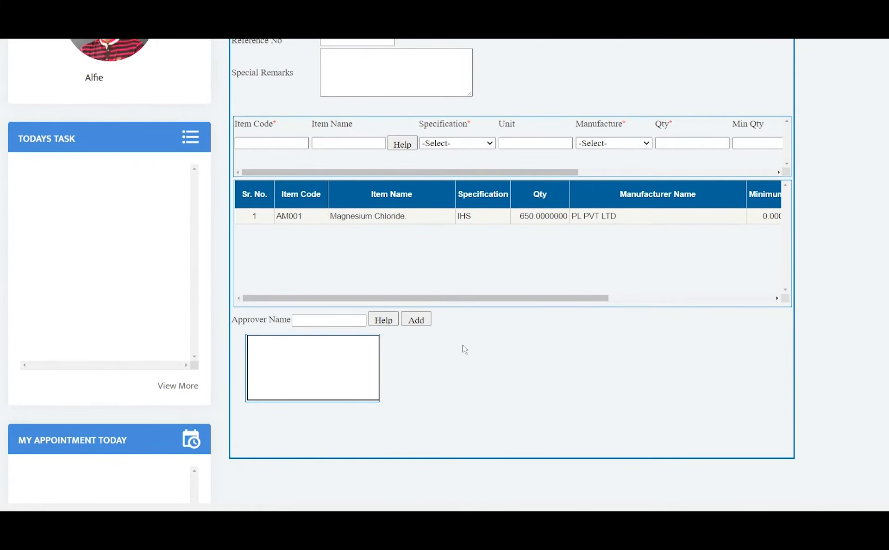
click(388, 324)
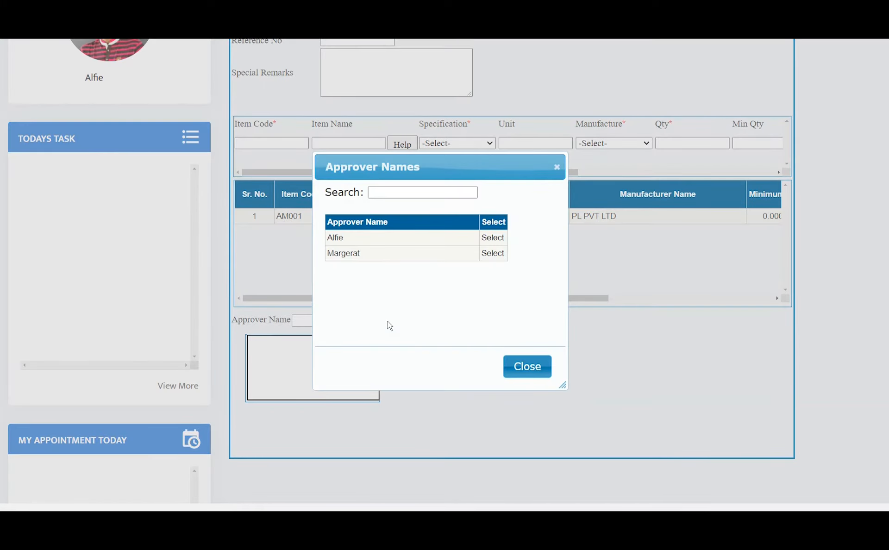
click(499, 236)
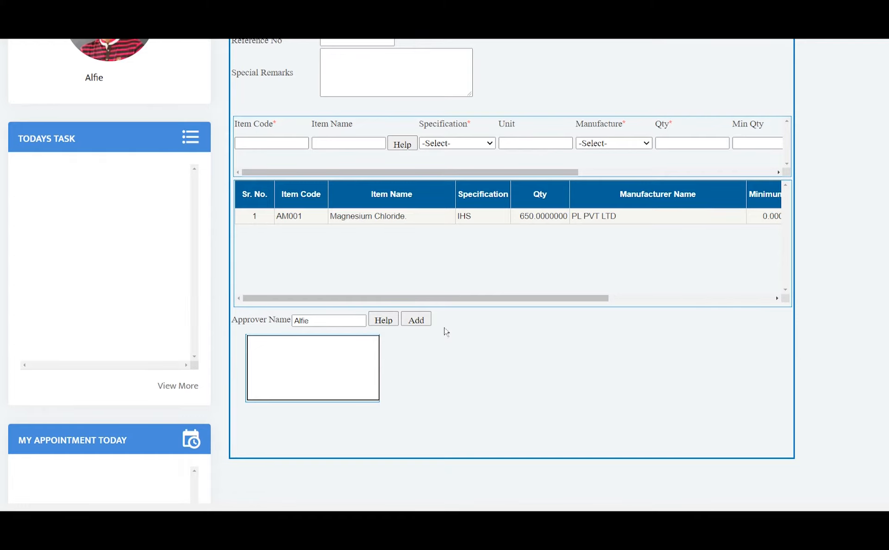
click(421, 320)
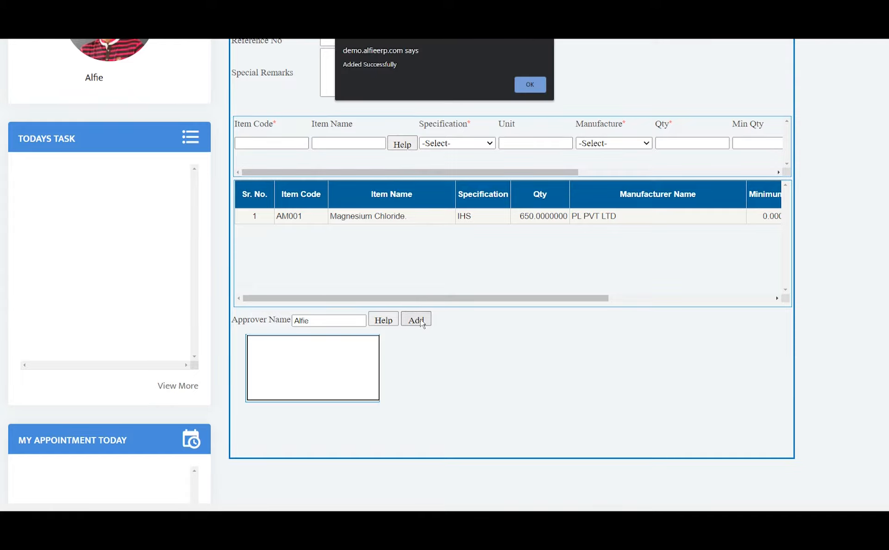
click(530, 84)
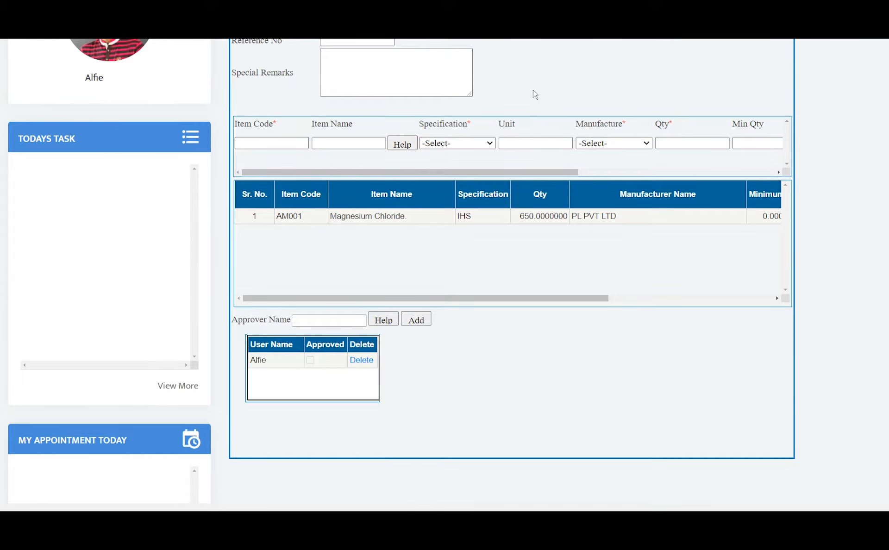
scroll(648, 176, up, 6)
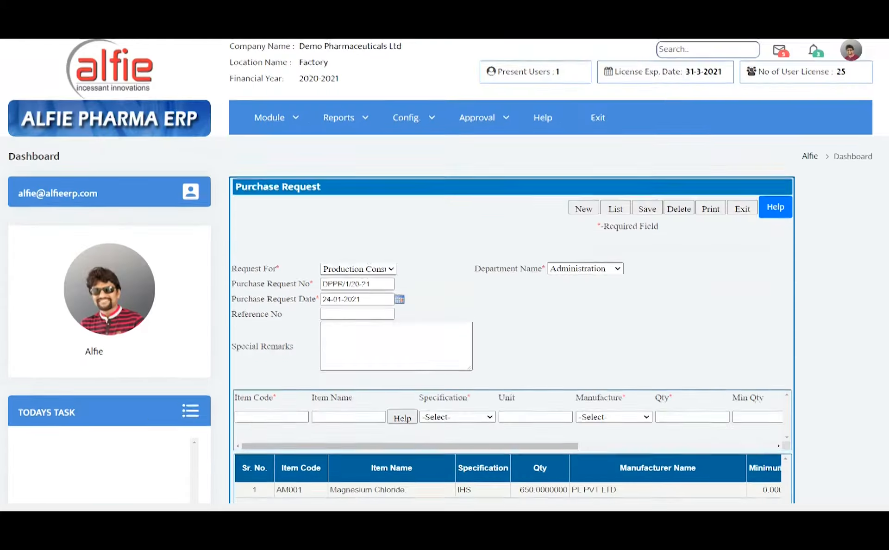
click(646, 208)
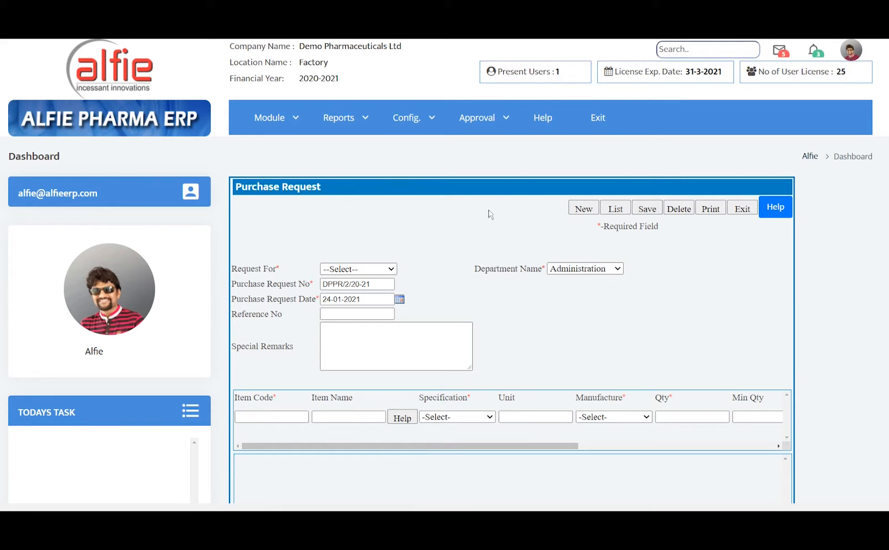
Step: Open the list of Production purchase requests awaiting approval
click(479, 121)
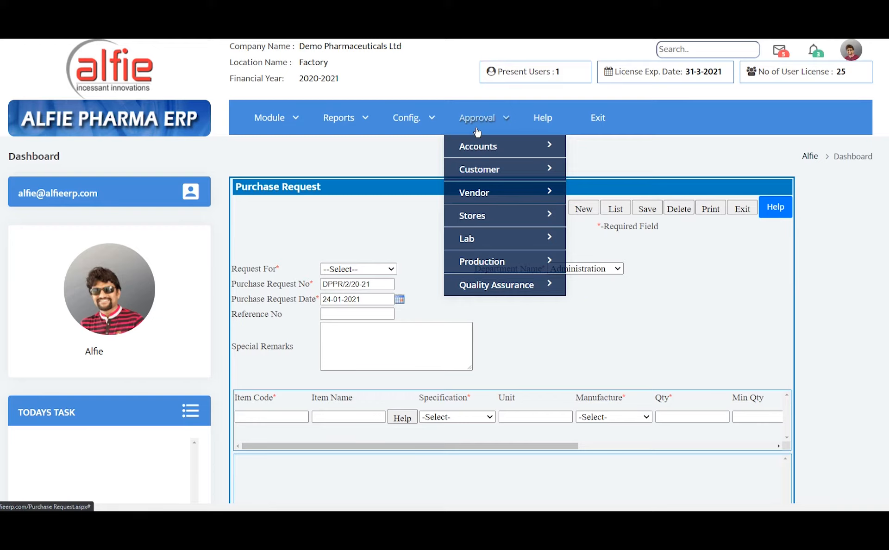
mouse_move(490, 266)
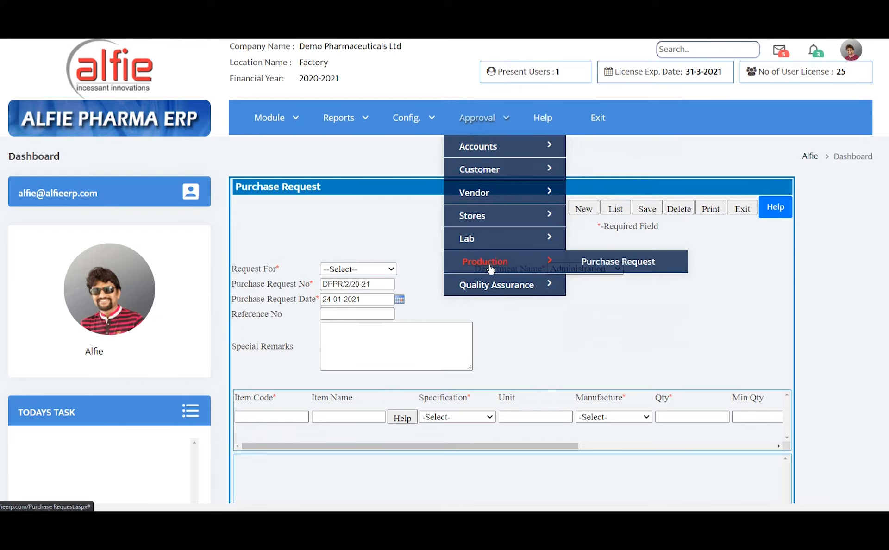
click(605, 270)
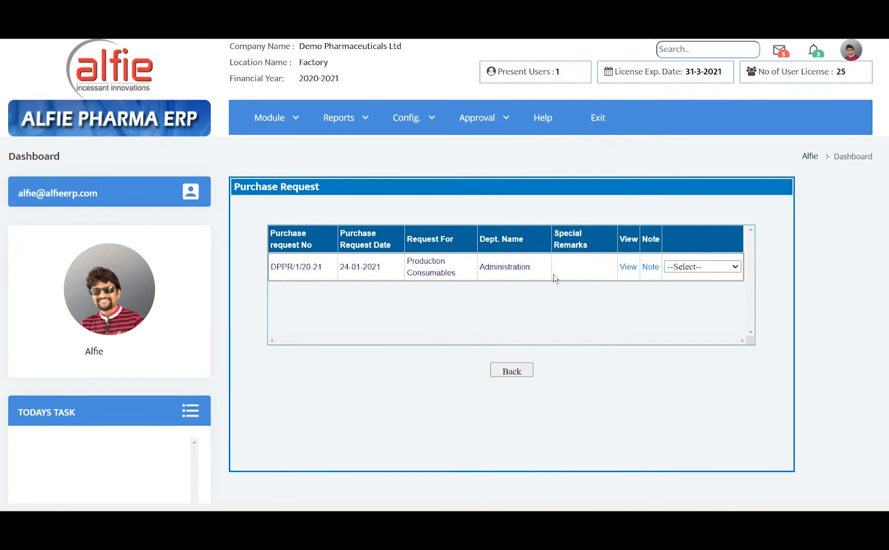
Step: View the pending purchase request's printed report from header to signature area and return to the approval list
click(629, 272)
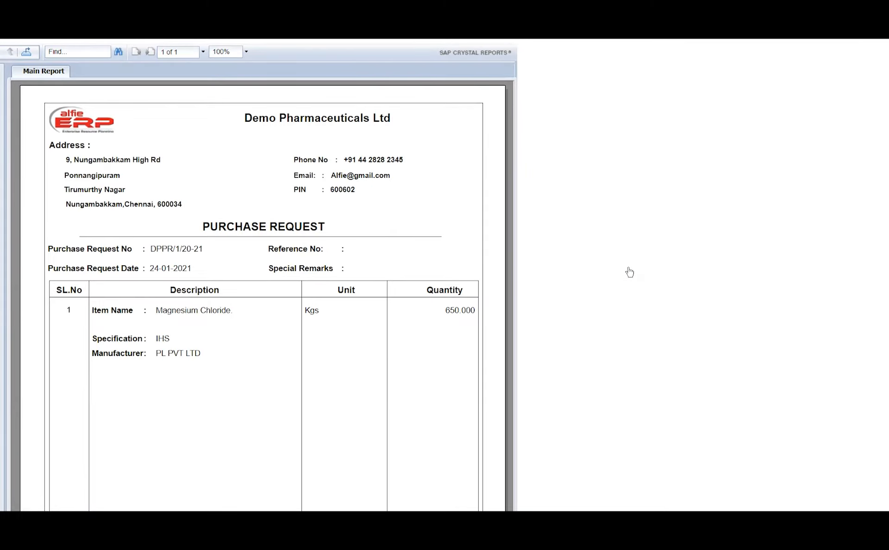
scroll(786, 197, down, 6)
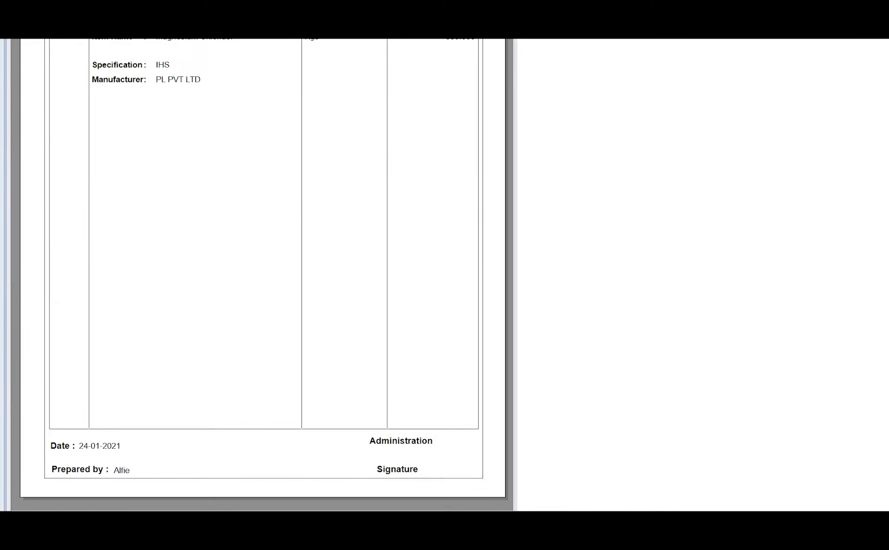
scroll(786, 197, down, 1)
scroll(786, 197, up, 6)
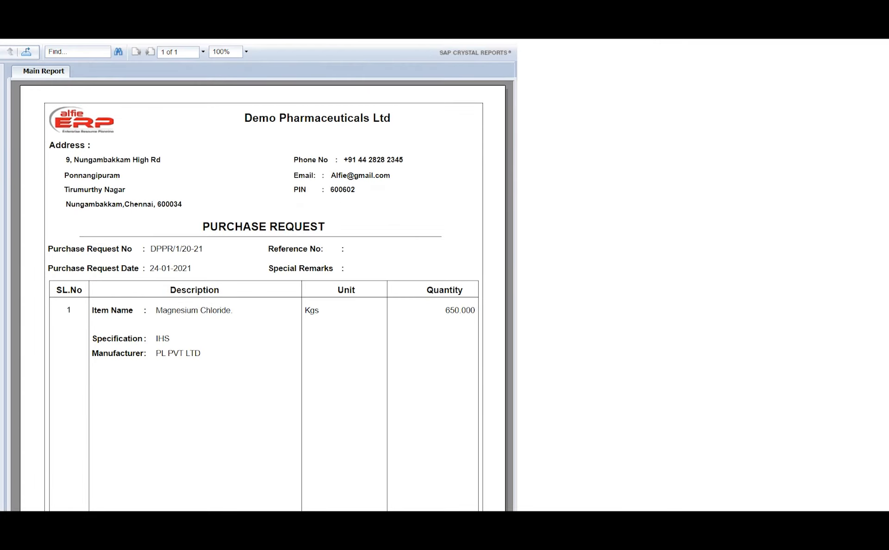
key(alt+Left)
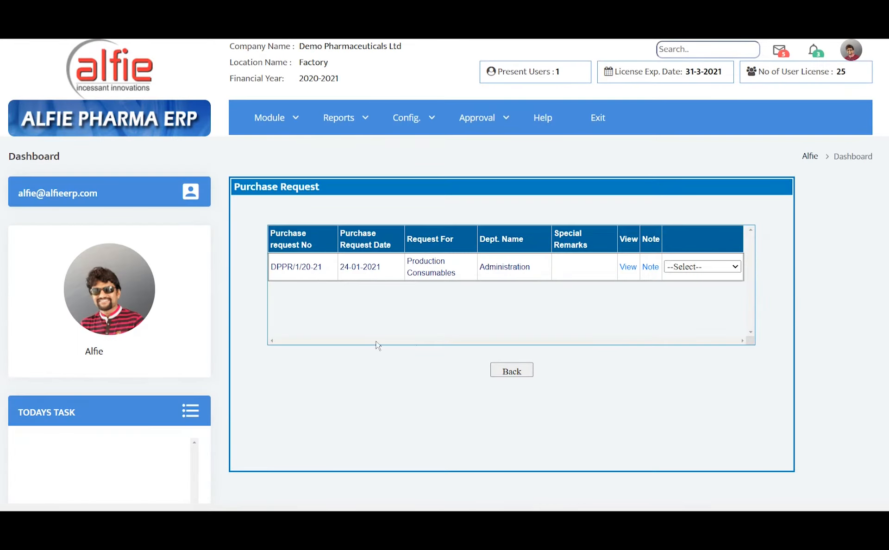
Step: Draft the approval note "change the qty" for the pending purchase request and return to the approval list without sending it
click(651, 268)
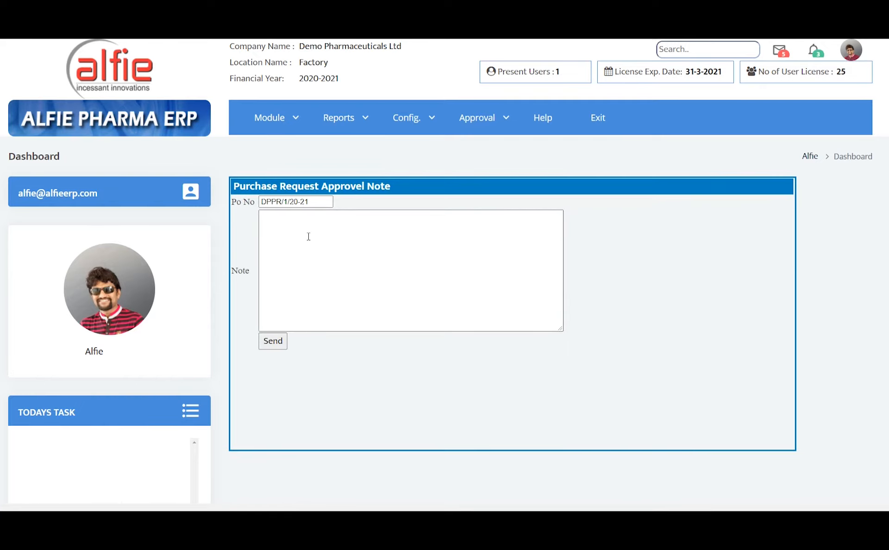
text(change the qty)
key(alt+Left)
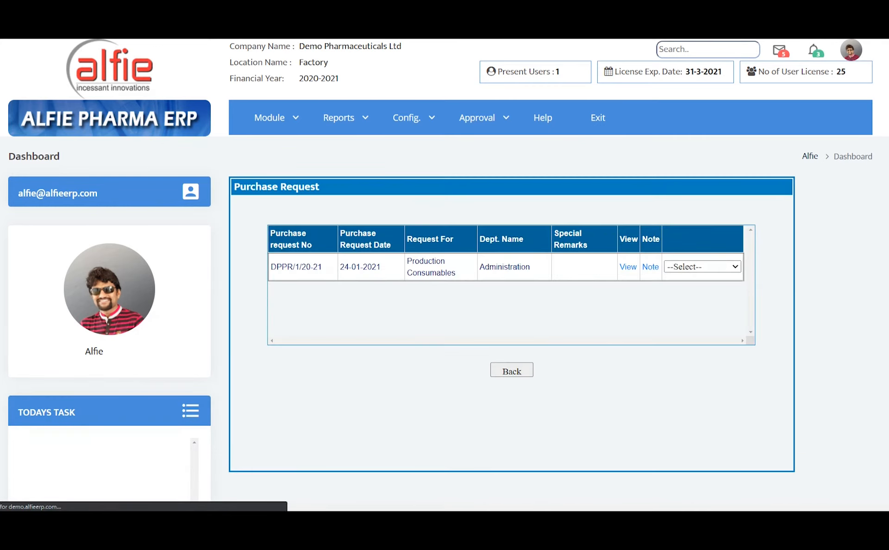
Step: Set the pending Production Consumables purchase request's status to Approved
click(723, 268)
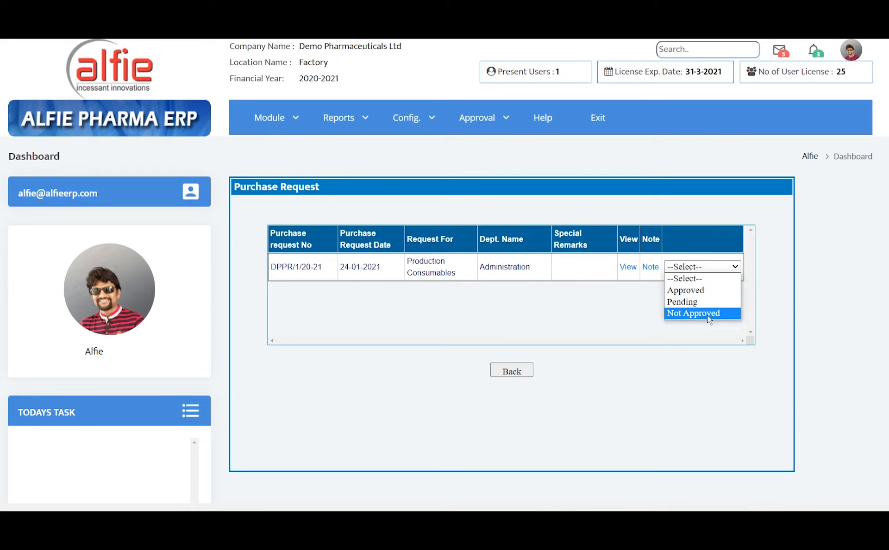
click(713, 291)
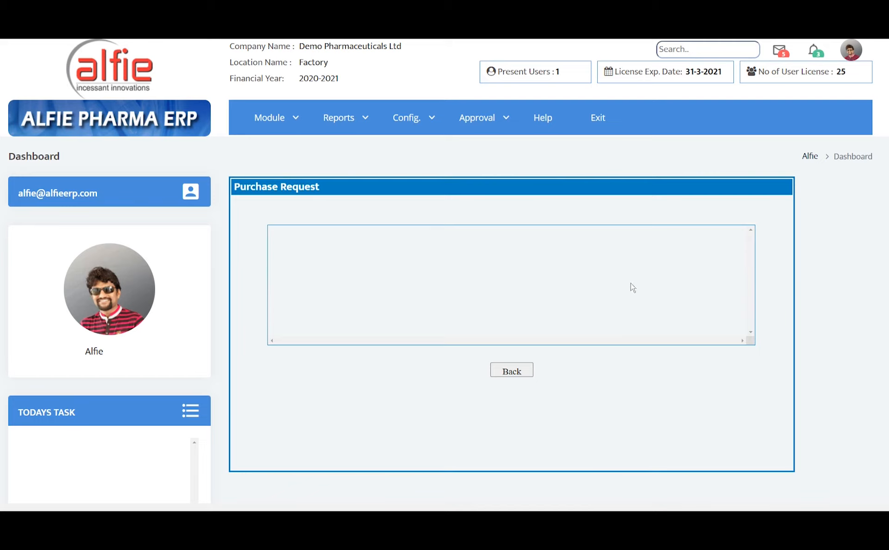
Step: Open the Purchase Request form under Production planning
click(277, 120)
mouse_move(282, 158)
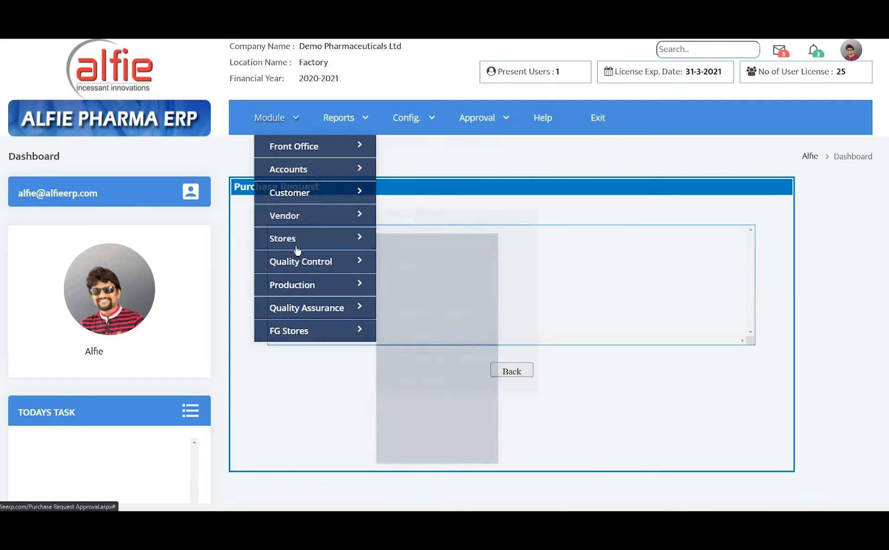
mouse_move(293, 284)
mouse_move(410, 295)
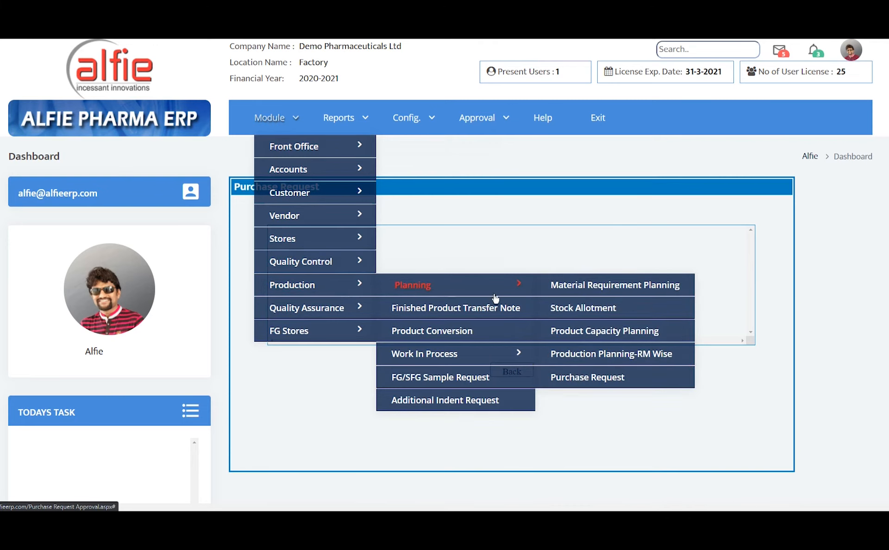
click(587, 378)
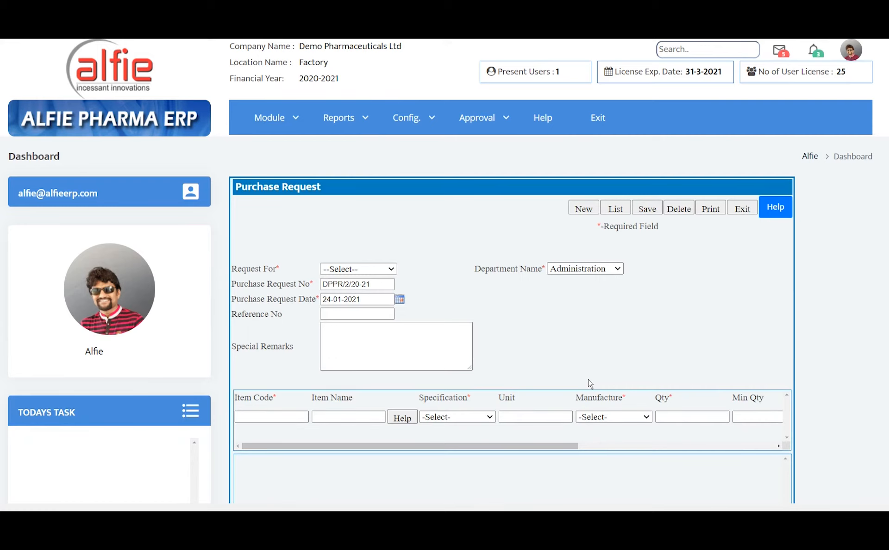
Step: Load the saved Magnesium Chloride purchase request and review its item line, approver status and Reason For Modification/Deletion field
click(616, 213)
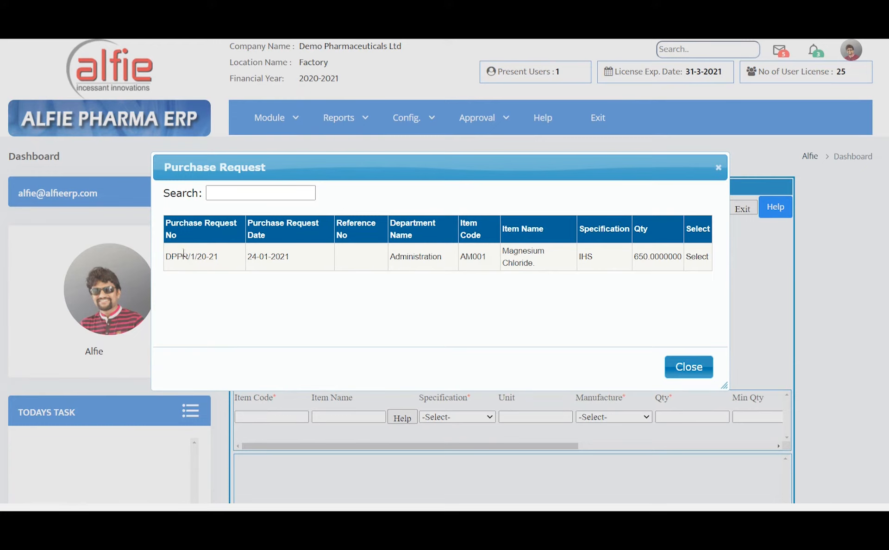
click(694, 262)
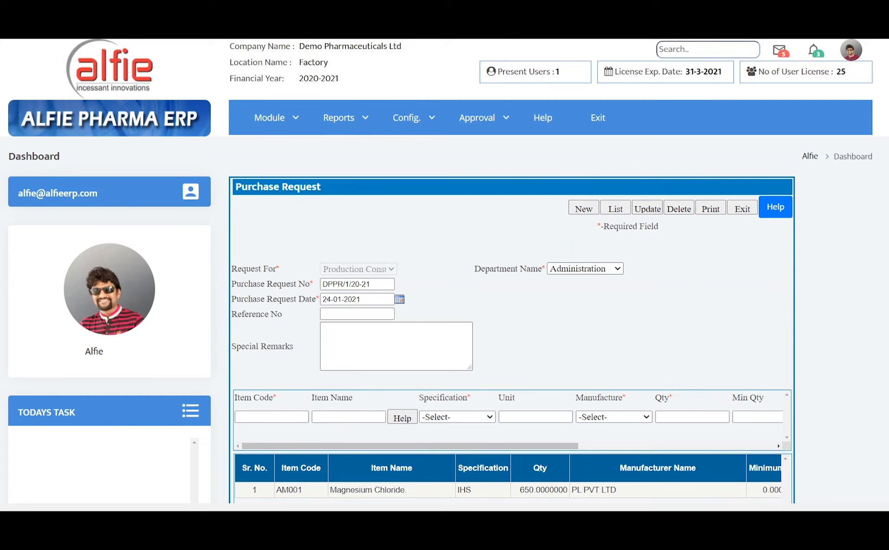
scroll(445, 268, down, 5)
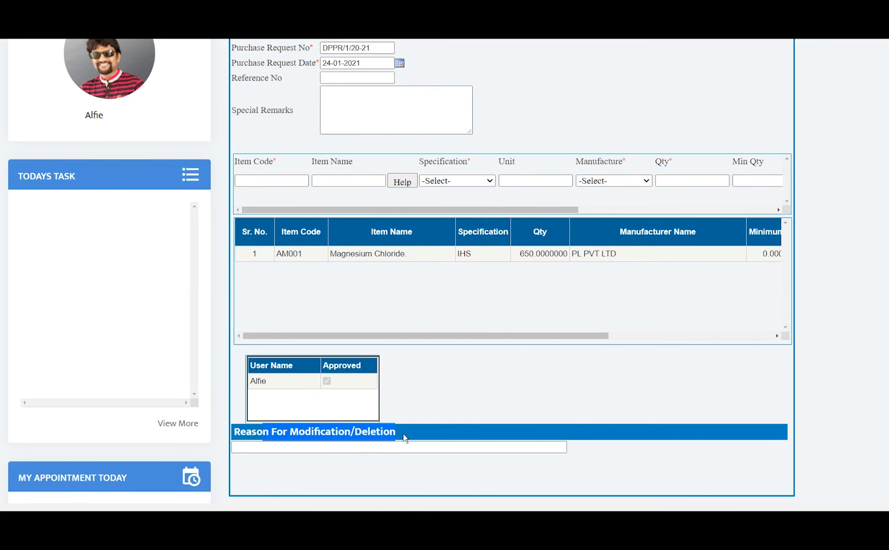
scroll(826, 146, up, 5)
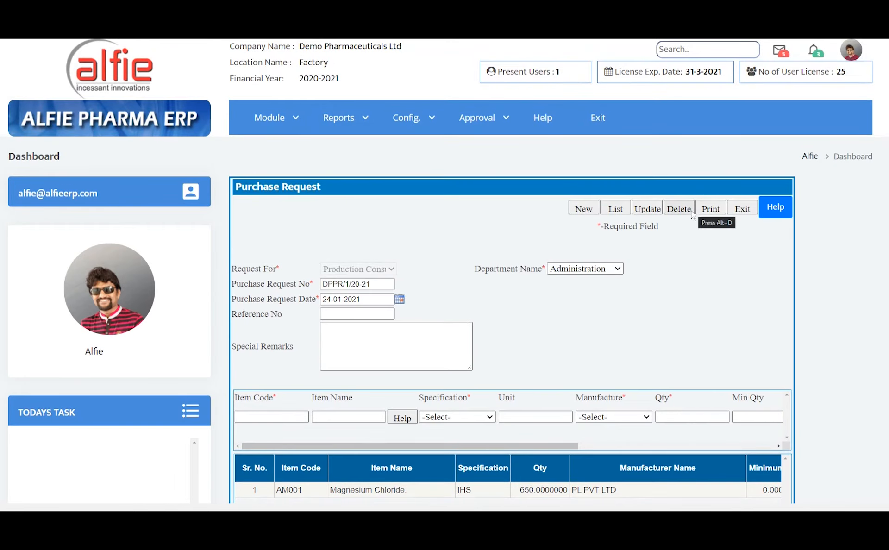
Step: Reset the form to a new blank purchase request and exit it
click(584, 208)
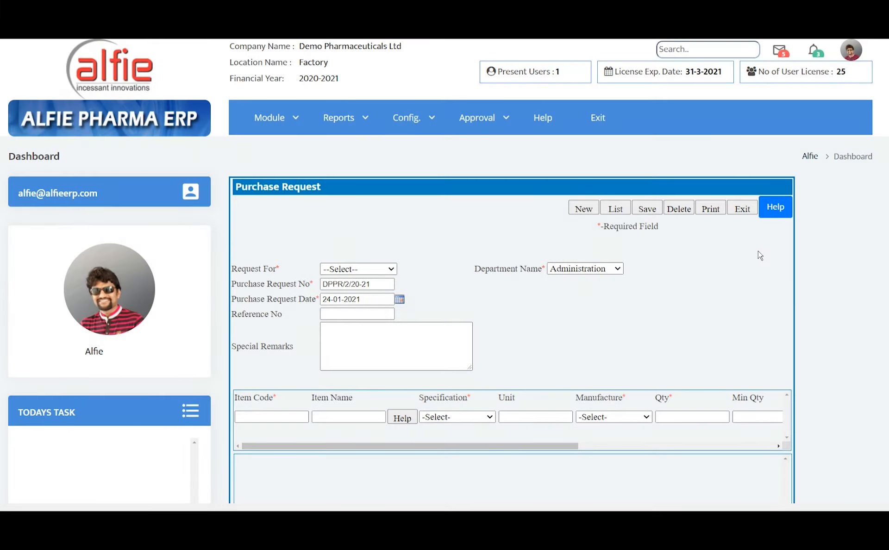
click(739, 211)
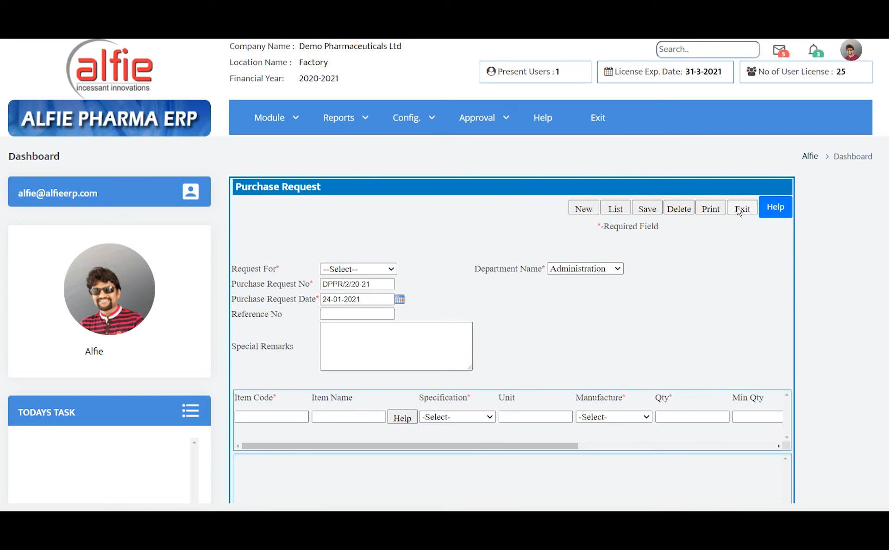